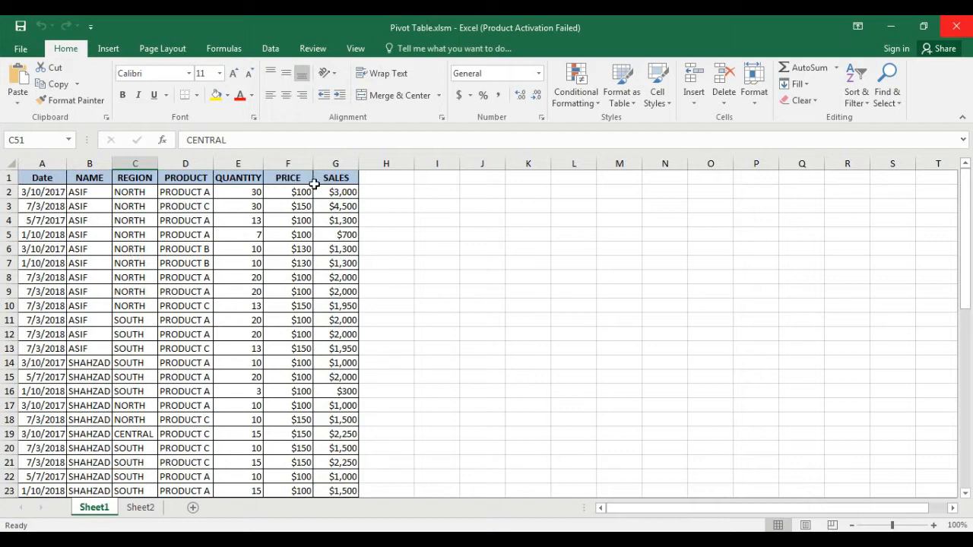
Create a PivotTable from Sheet1!$A$1:$G$52 and place it in the existing worksheet at cell I1.
{"action": "left_click_drag", "start_coordinate": [966, 235], "coordinate": [968, 214]}
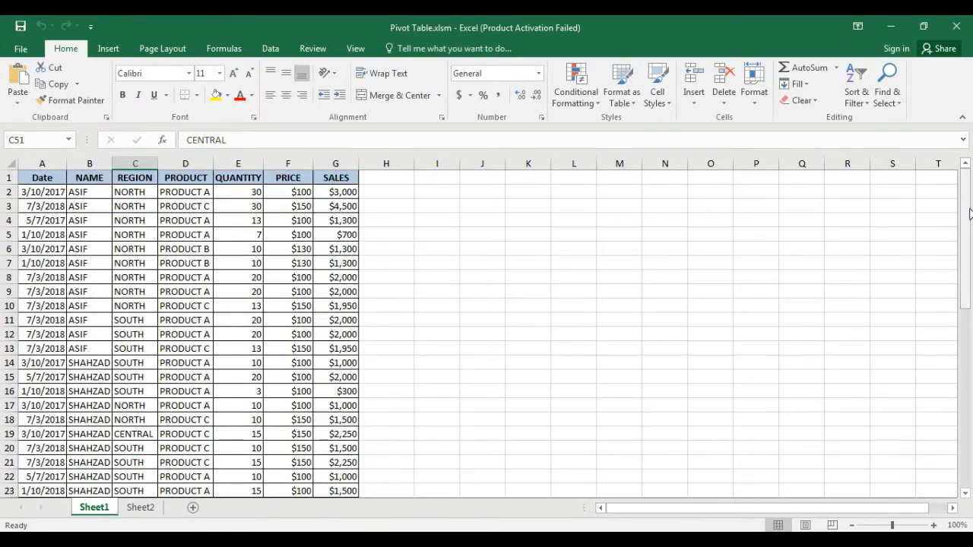
{"action": "left_click", "coordinate": [108, 249]}
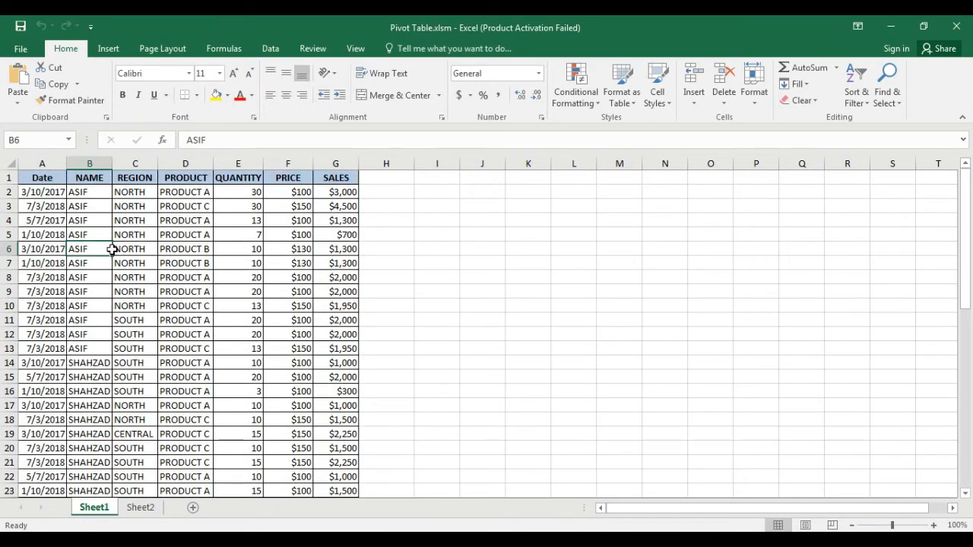
{"action": "left_click", "coordinate": [108, 49]}
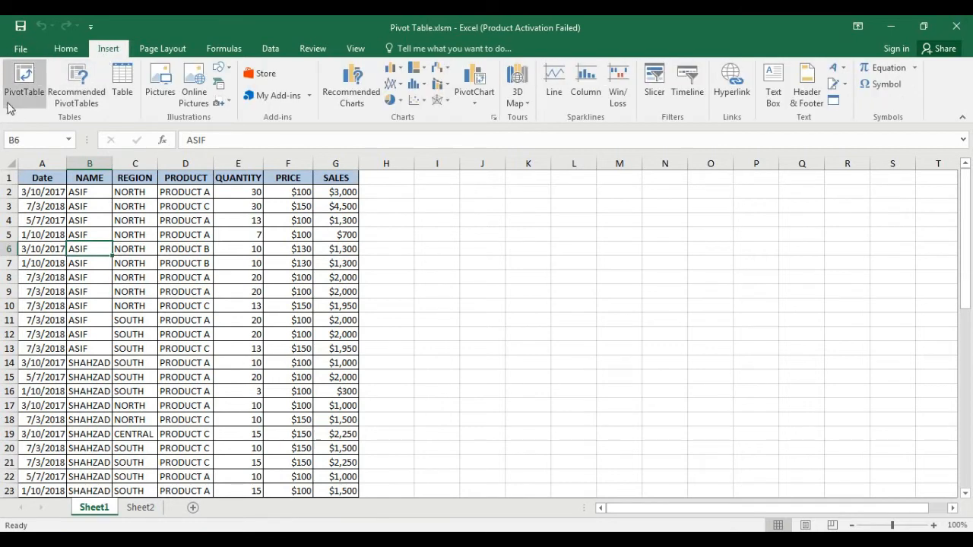
{"action": "left_click", "coordinate": [23, 80]}
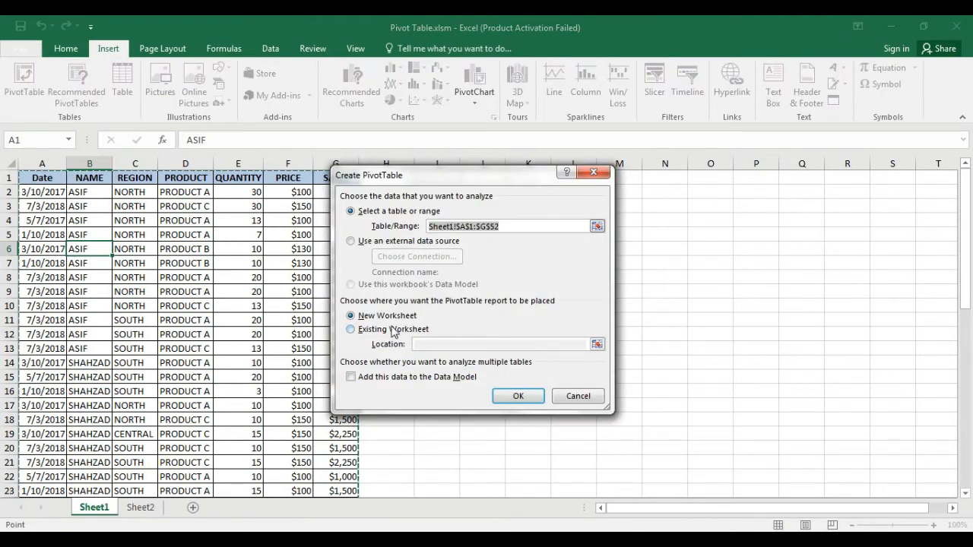
{"action": "left_click_drag", "start_coordinate": [482, 183], "coordinate": [566, 215]}
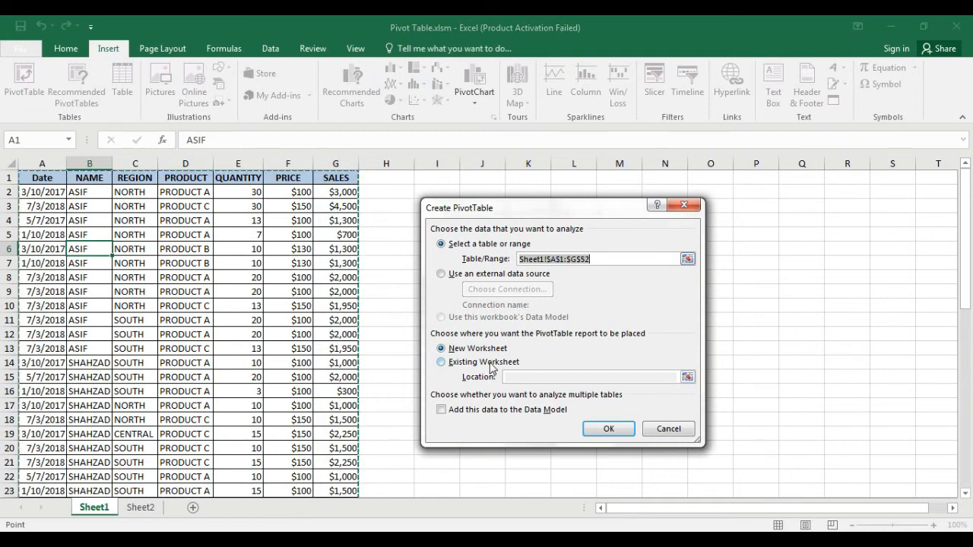
{"action": "left_click", "coordinate": [487, 363]}
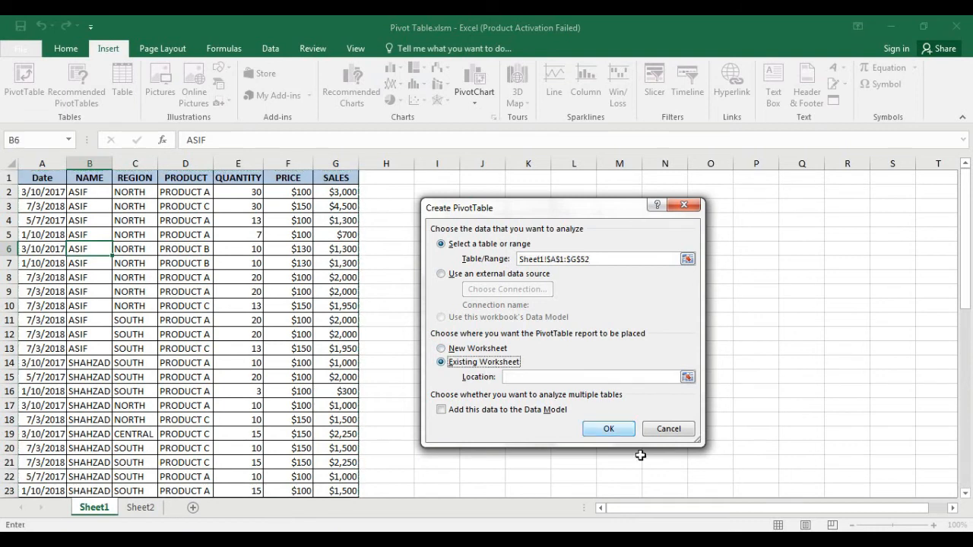
{"action": "left_click", "coordinate": [687, 377]}
{"action": "left_click", "coordinate": [433, 179]}
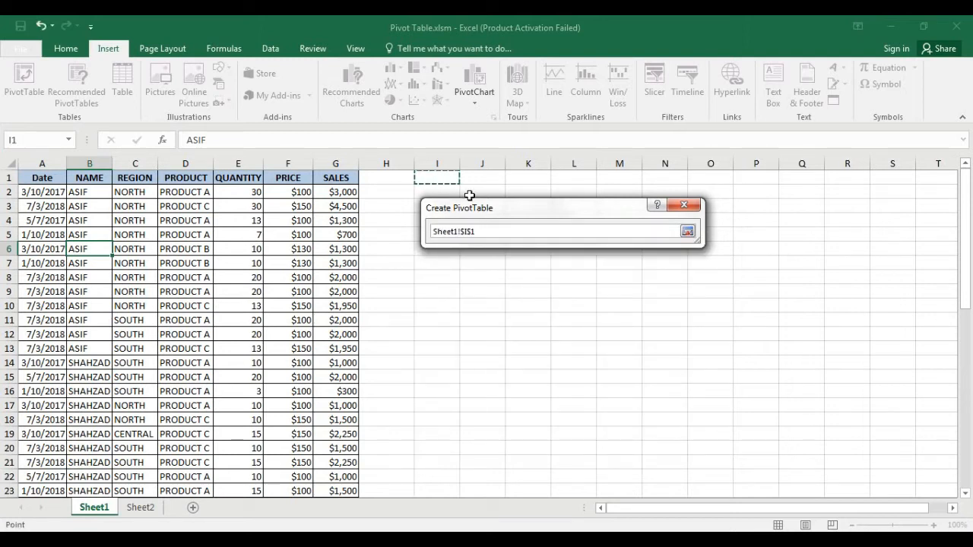
{"action": "left_click", "coordinate": [688, 231]}
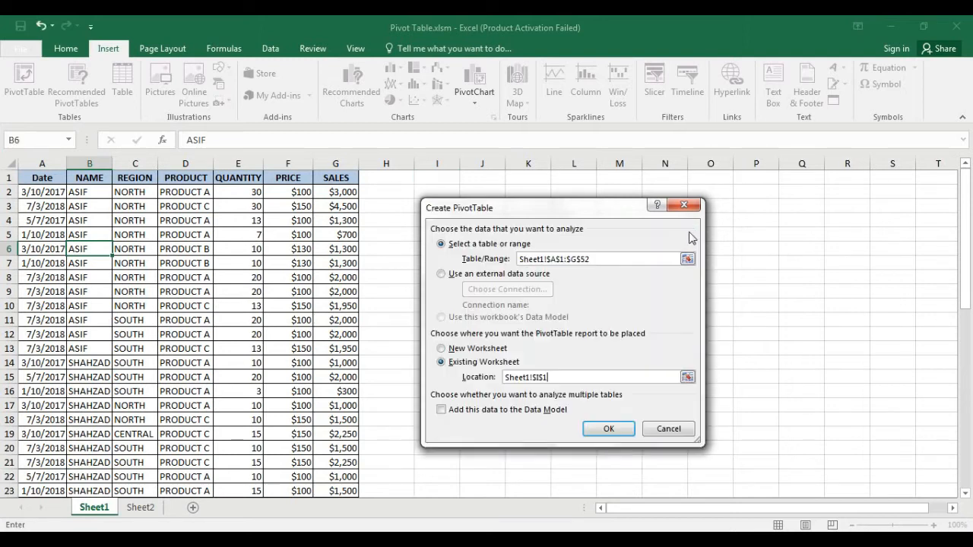
{"action": "left_click", "coordinate": [609, 429]}
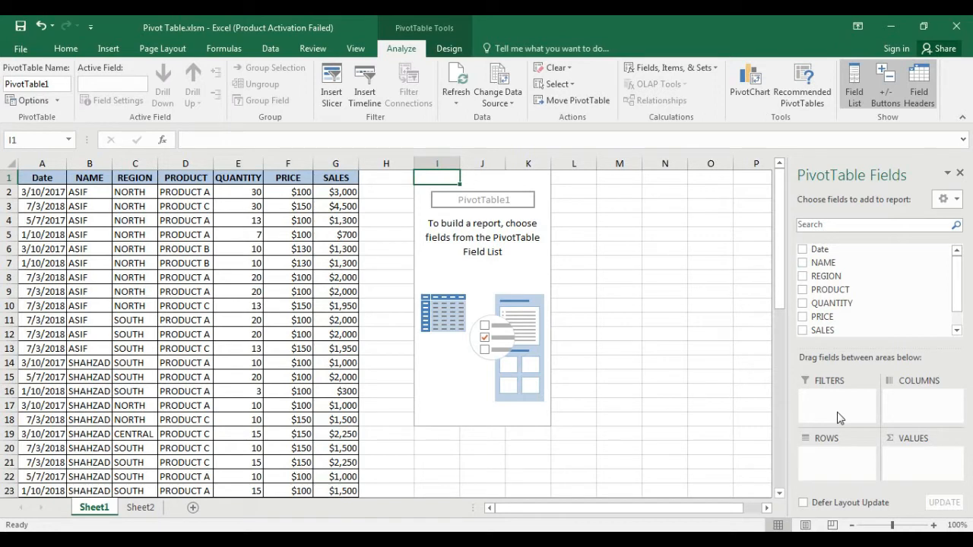
Build the pivot layout with NAME in rows, PRODUCT in columns and QUANTITY summed in values.
{"action": "left_click", "coordinate": [803, 263]}
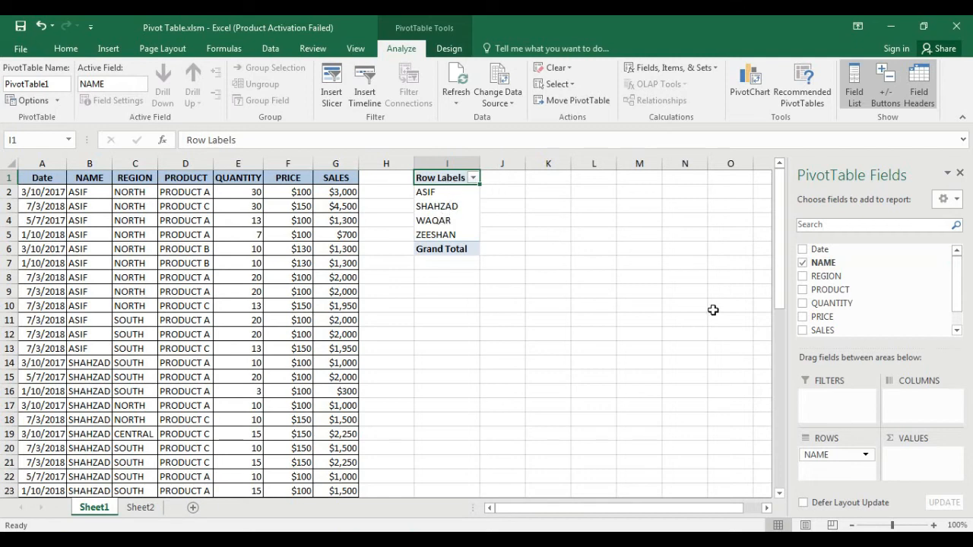
{"action": "left_click", "coordinate": [804, 290]}
{"action": "left_click_drag", "start_coordinate": [815, 475], "coordinate": [901, 411]}
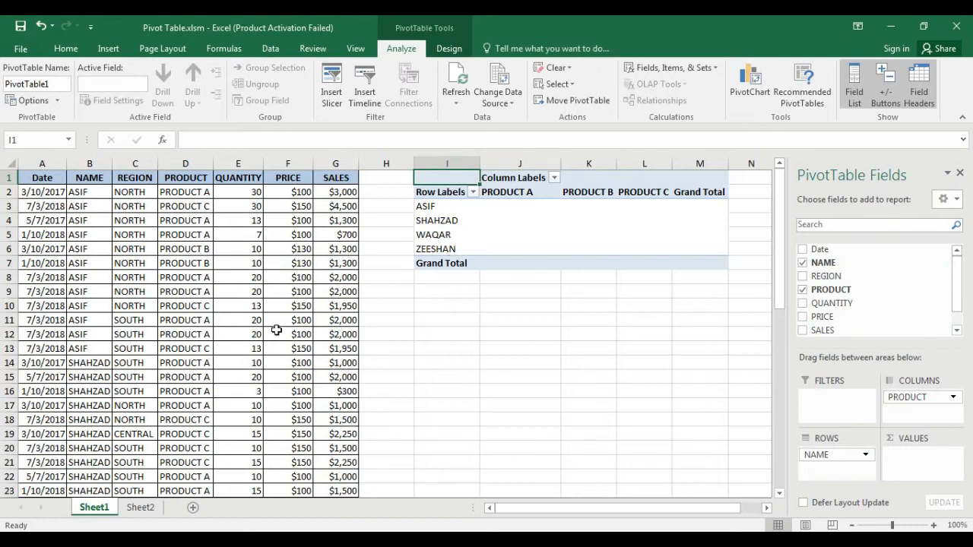
{"action": "left_click_drag", "start_coordinate": [804, 307], "coordinate": [916, 473]}
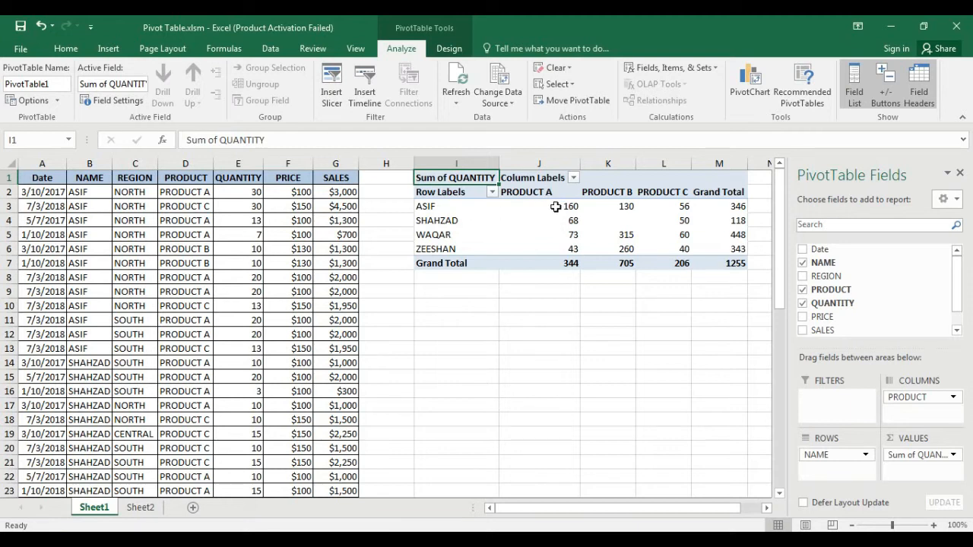
Extract the source records behind the first person's PRODUCT A quantity to a new sheet and widen its Date column.
{"action": "mouse_move", "coordinate": [557, 207]}
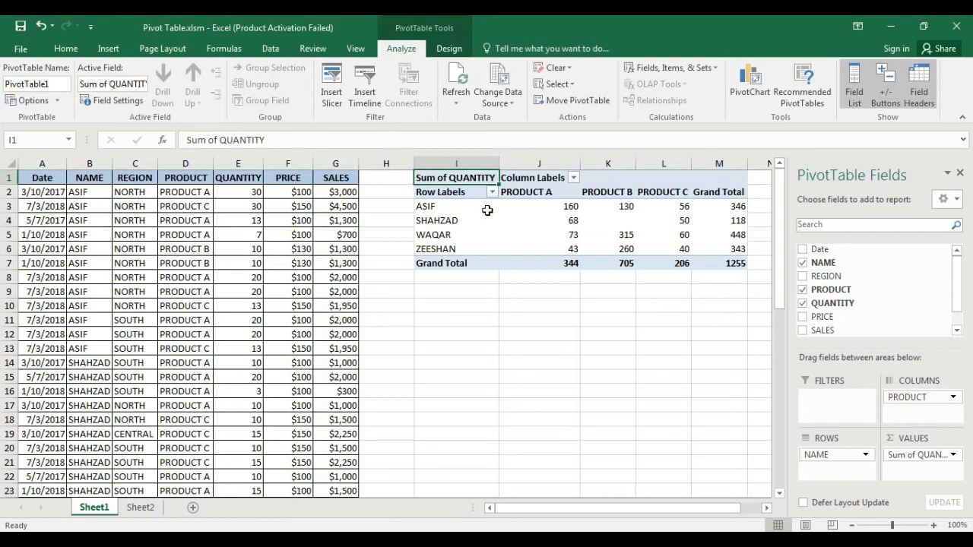
{"action": "double_click", "coordinate": [546, 208]}
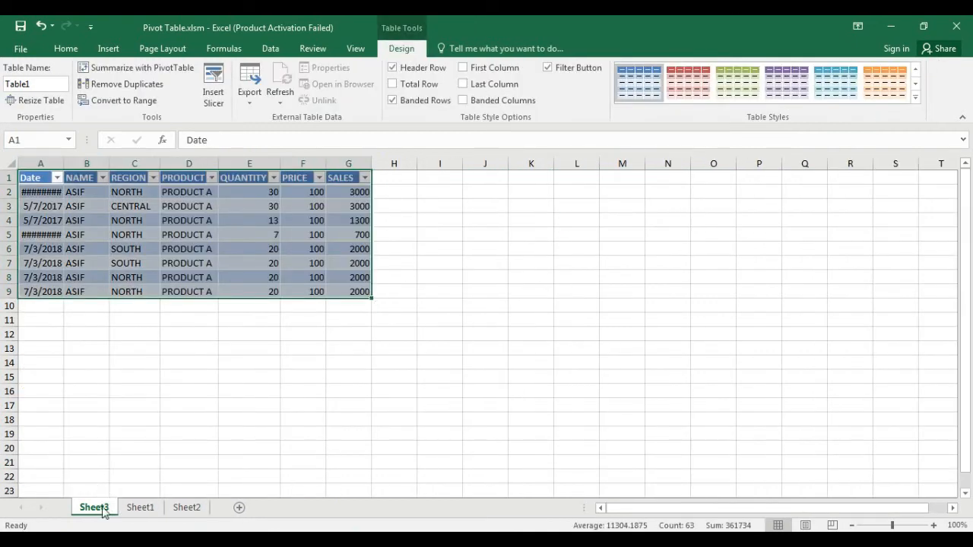
{"action": "left_click_drag", "start_coordinate": [63, 164], "coordinate": [97, 165]}
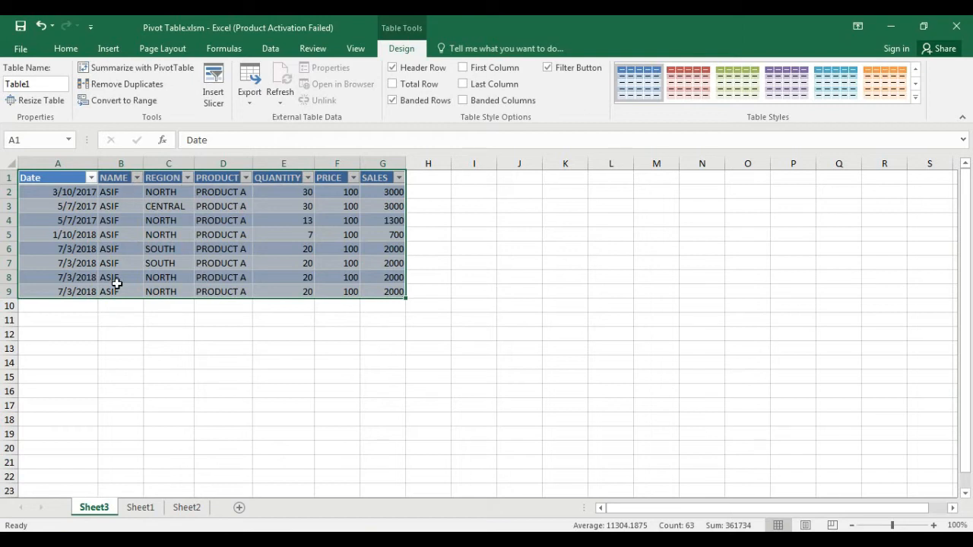
Check the sum of quantities E2:E9 on Sheet3 against the first person's PRODUCT A value in Sheet1's pivot table.
{"action": "left_click_drag", "start_coordinate": [295, 188], "coordinate": [277, 292]}
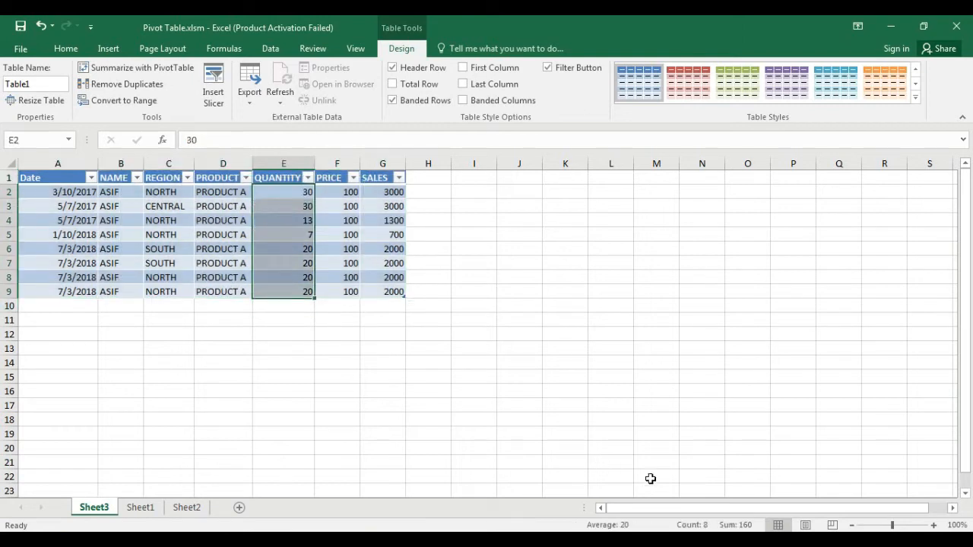
{"action": "left_click", "coordinate": [143, 508]}
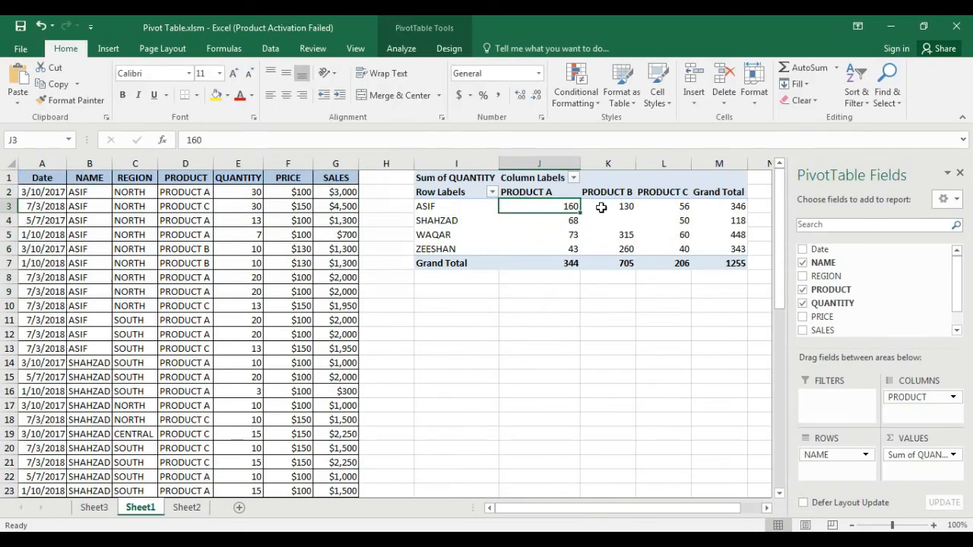
{"action": "left_click", "coordinate": [94, 508]}
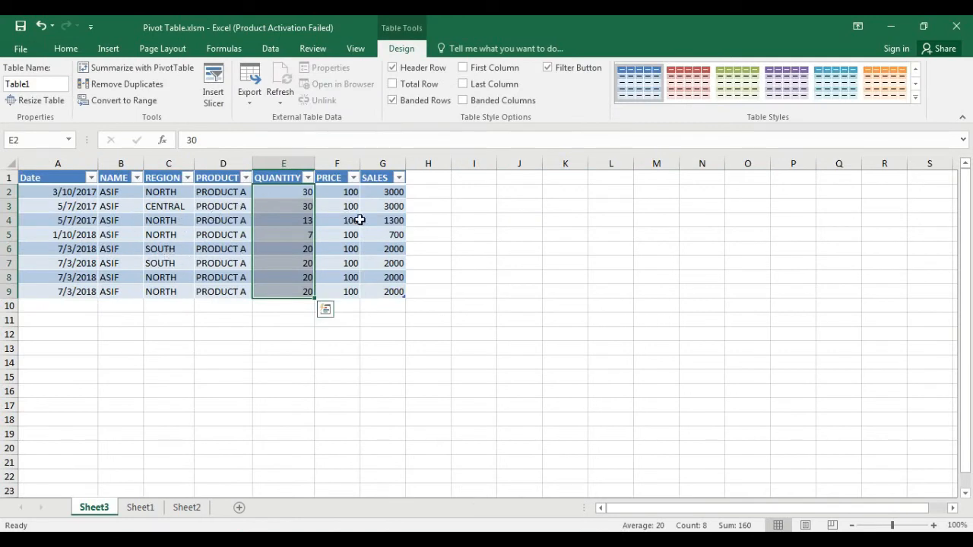
{"action": "left_click", "coordinate": [137, 509]}
{"action": "left_click", "coordinate": [502, 293]}
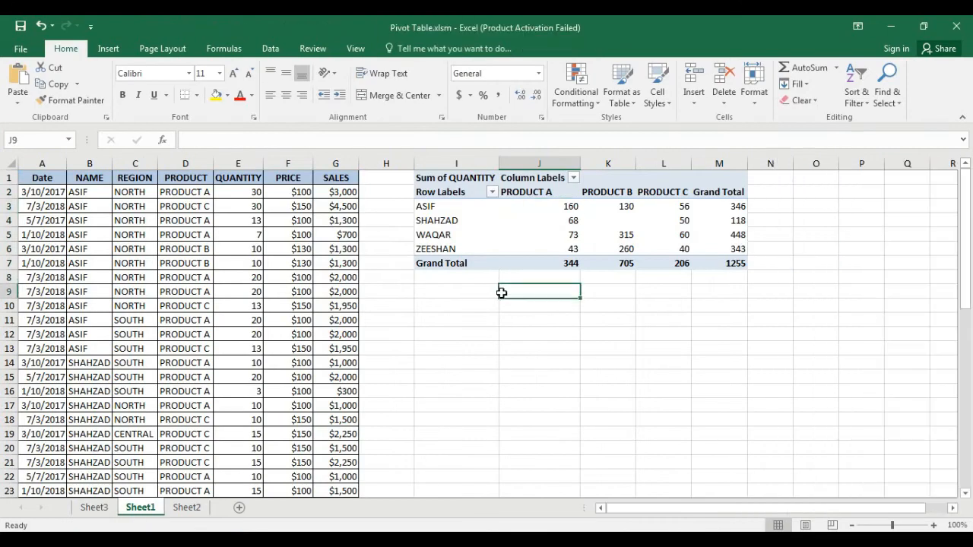
Turn the pivot table's grand totals off for rows and columns, then restore both.
{"action": "left_click", "coordinate": [555, 210]}
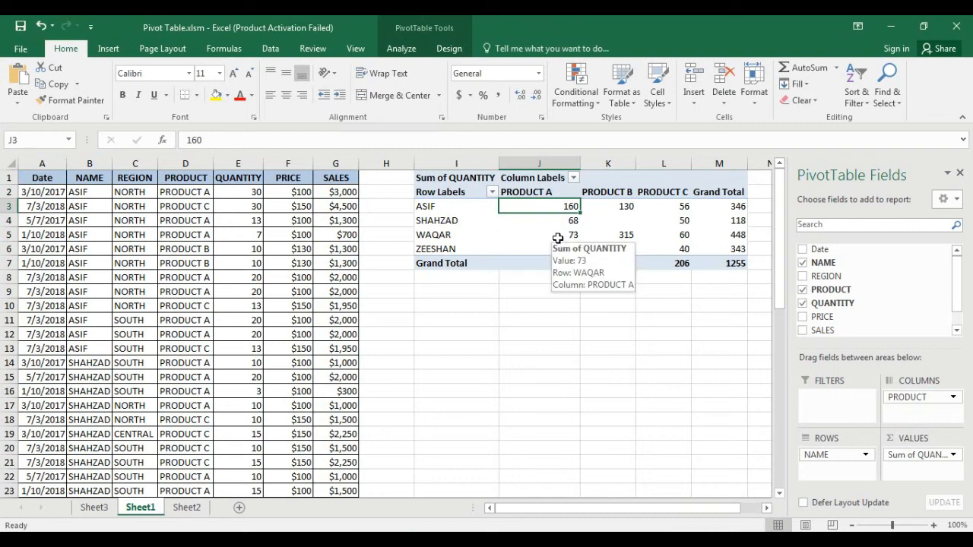
{"action": "mouse_move", "coordinate": [659, 264]}
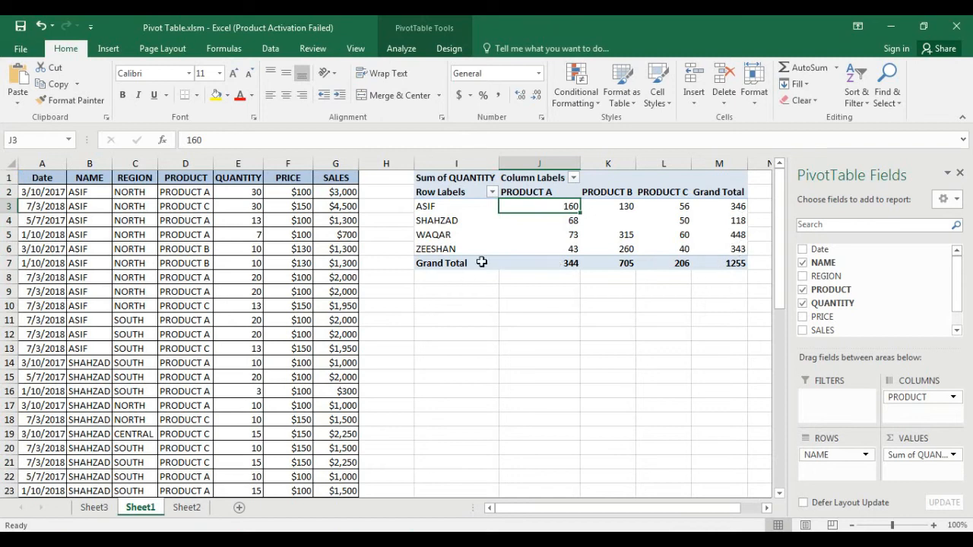
{"action": "left_click", "coordinate": [437, 55]}
{"action": "left_click", "coordinate": [67, 105]}
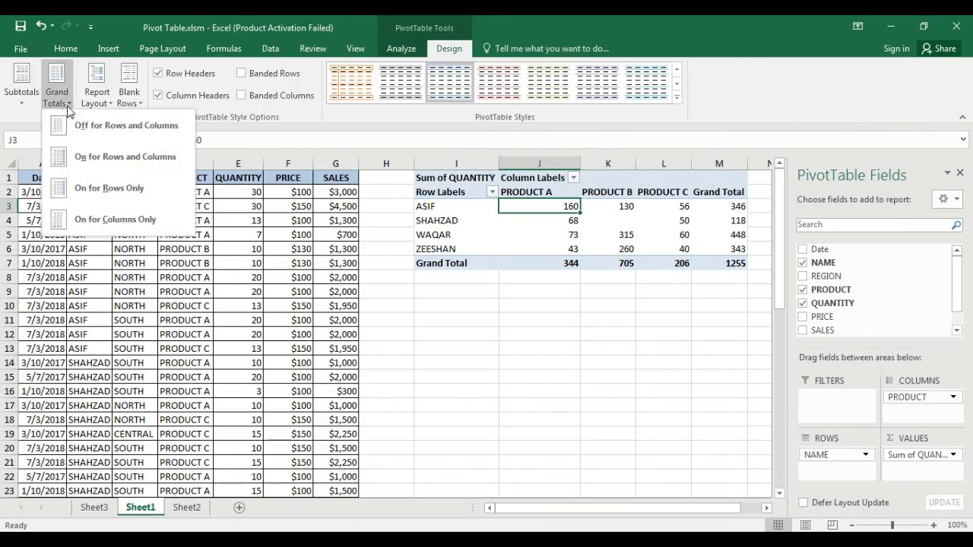
{"action": "left_click", "coordinate": [94, 137]}
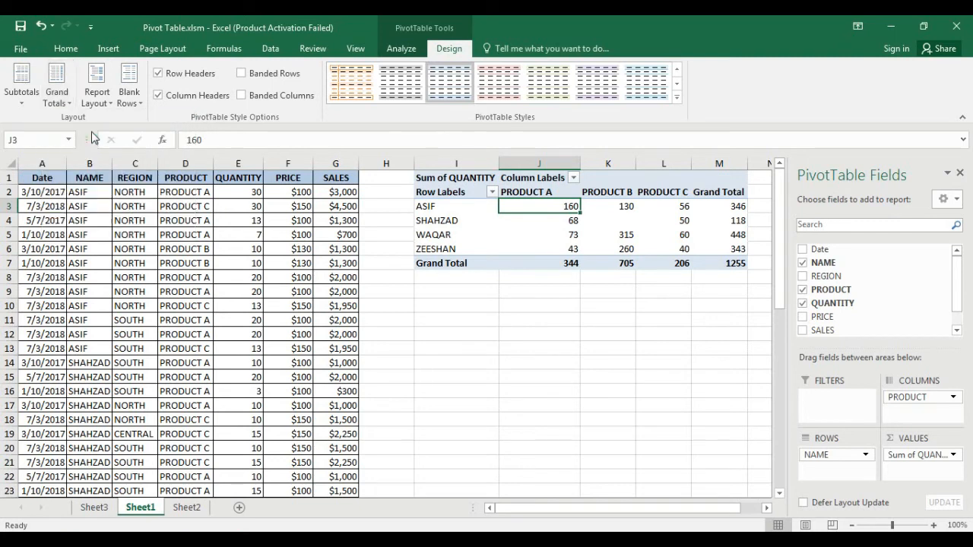
{"action": "left_click", "coordinate": [70, 105]}
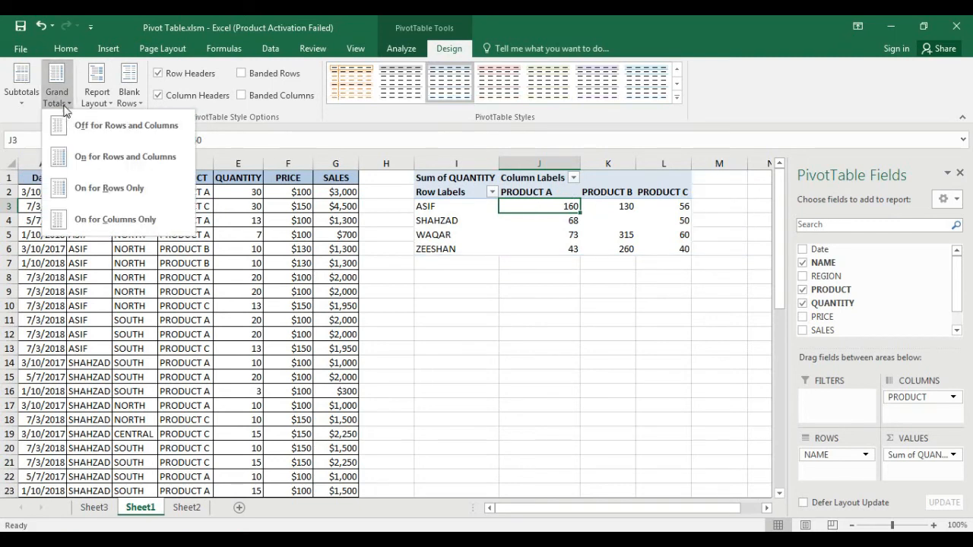
{"action": "left_click", "coordinate": [70, 159]}
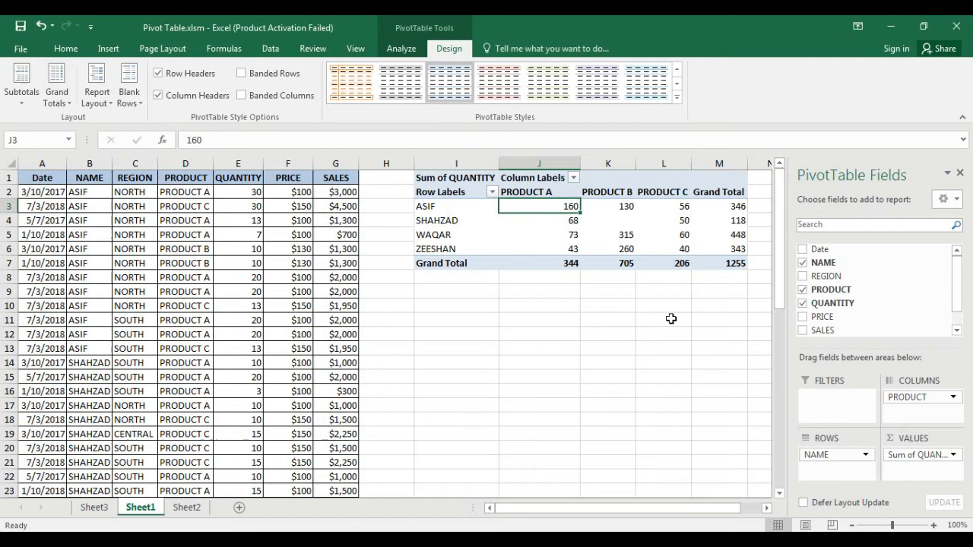
Try the pivot table's grand totals on for rows only, then on for columns only.
{"action": "left_click", "coordinate": [58, 95]}
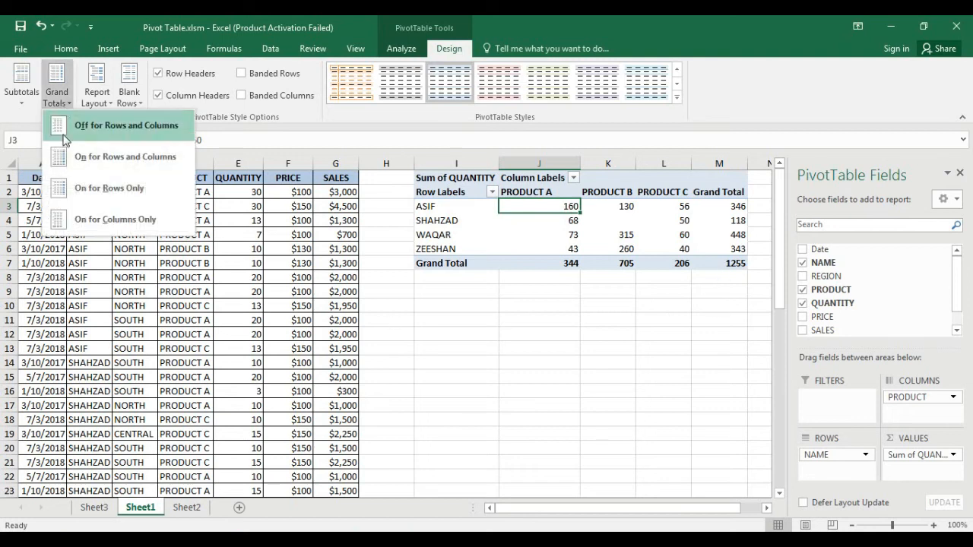
{"action": "left_click", "coordinate": [64, 191]}
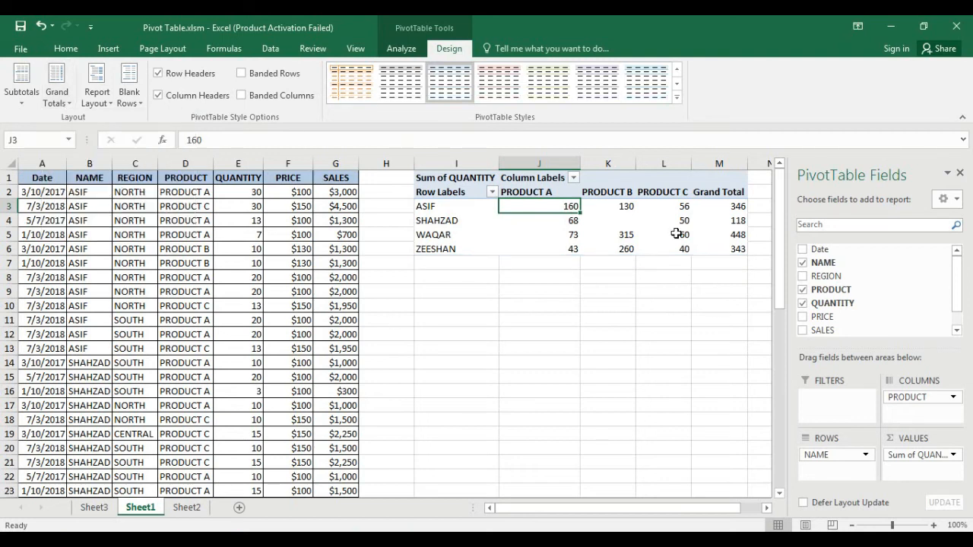
{"action": "left_click", "coordinate": [65, 103]}
{"action": "left_click", "coordinate": [83, 224]}
Switch all grand totals off once more, then set them to On for Rows and Columns.
{"action": "left_click", "coordinate": [67, 104]}
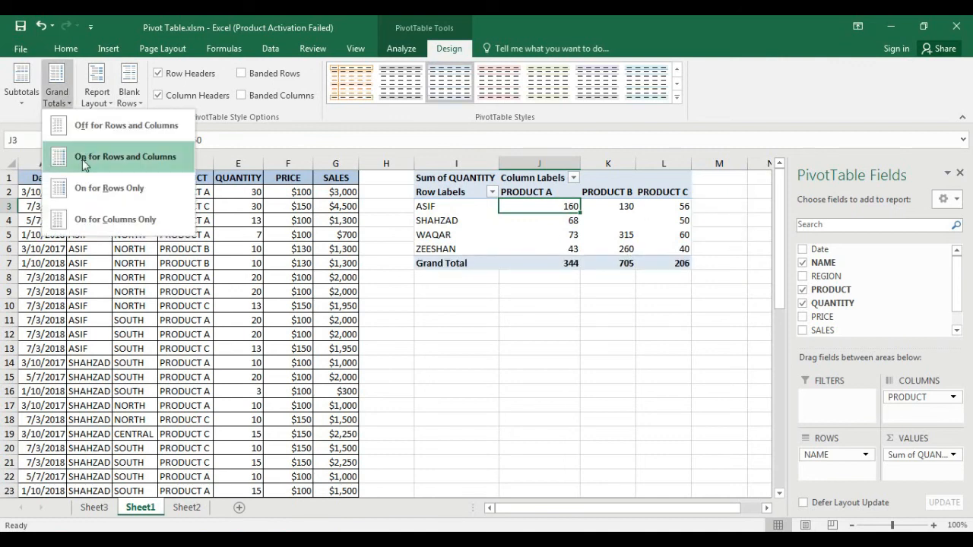
{"action": "left_click", "coordinate": [79, 134]}
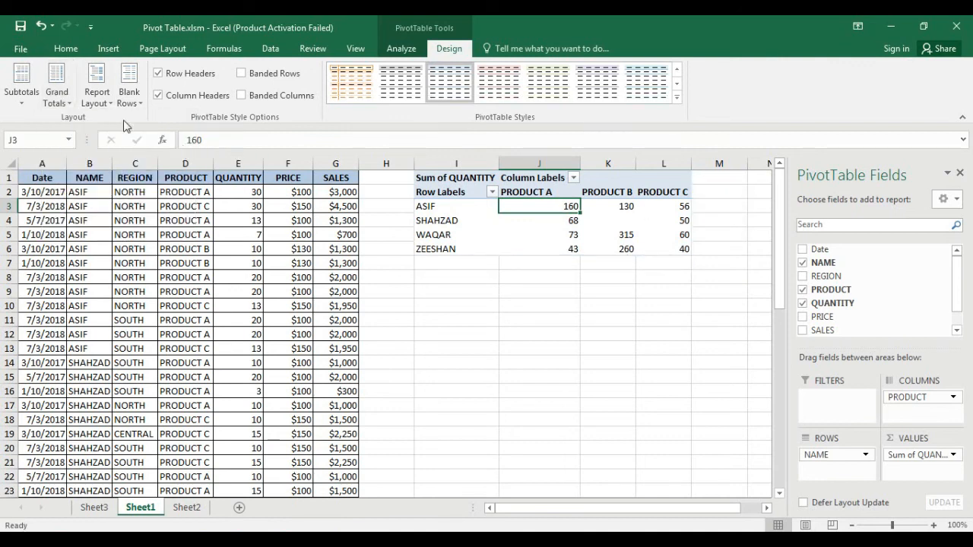
{"action": "left_click", "coordinate": [65, 101]}
{"action": "left_click", "coordinate": [73, 157]}
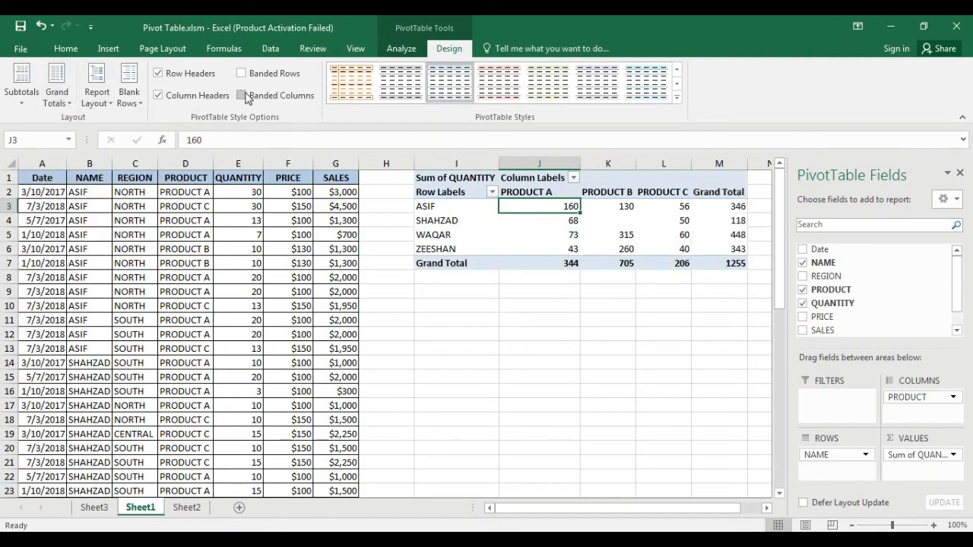
Try banded rows and then banded columns on the pivot table, switching each one back off.
{"action": "left_click", "coordinate": [276, 79]}
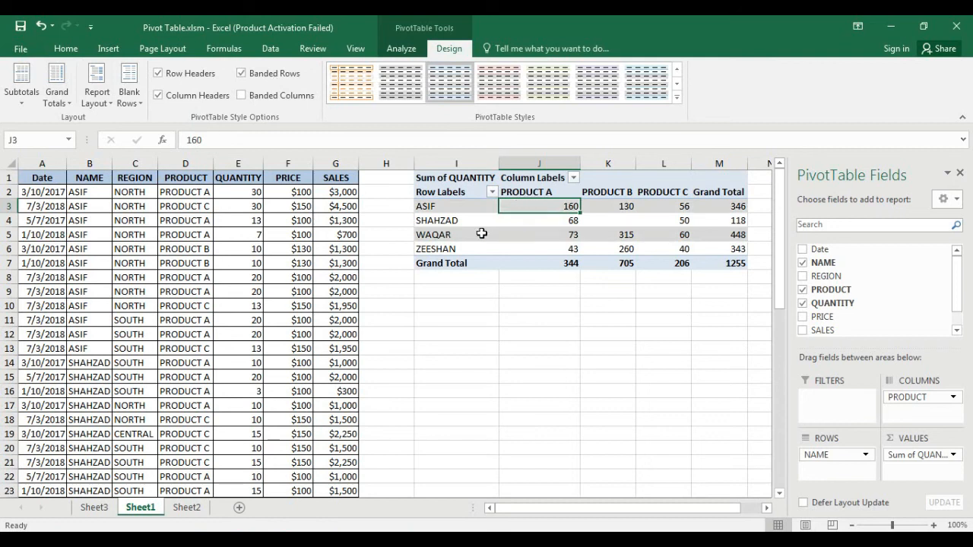
{"action": "left_click", "coordinate": [278, 76]}
{"action": "left_click", "coordinate": [281, 97]}
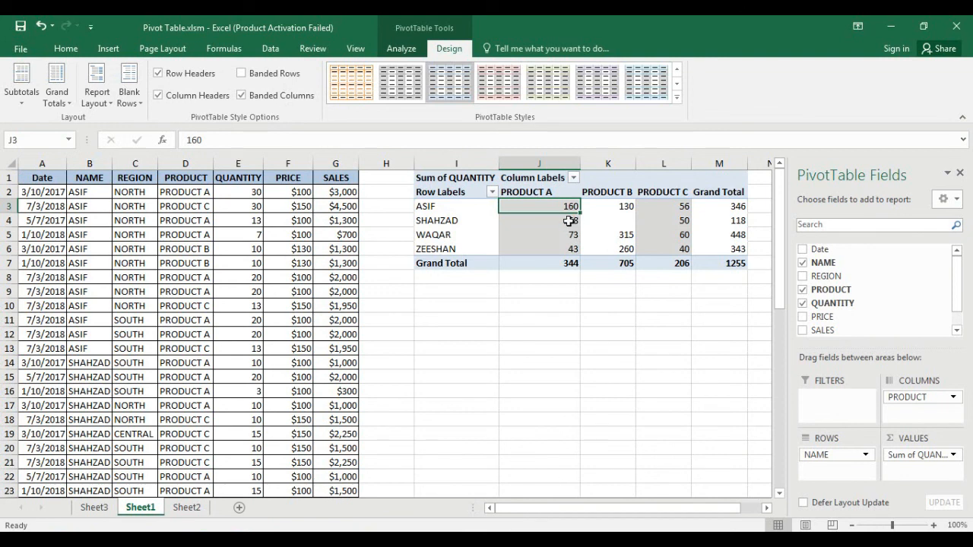
{"action": "left_click", "coordinate": [250, 97]}
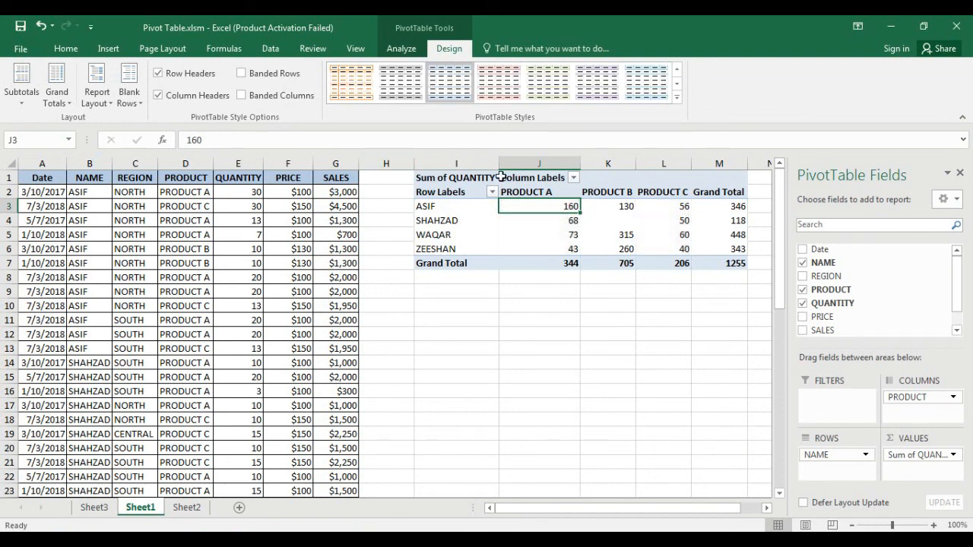
Apply the light aqua PivotTable style to the pivot table and browse the other available styles.
{"action": "left_click", "coordinate": [400, 82]}
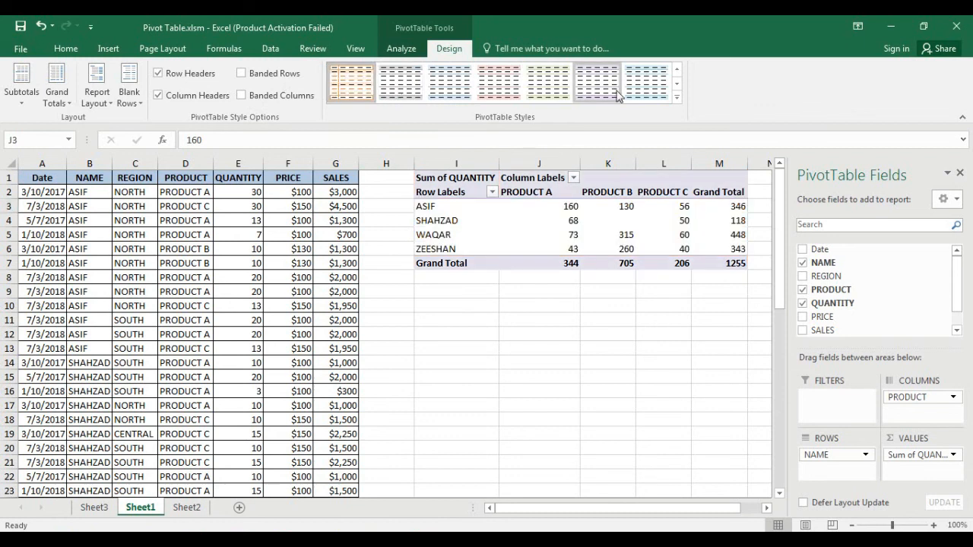
{"action": "left_click", "coordinate": [643, 86]}
{"action": "left_click", "coordinate": [677, 73]}
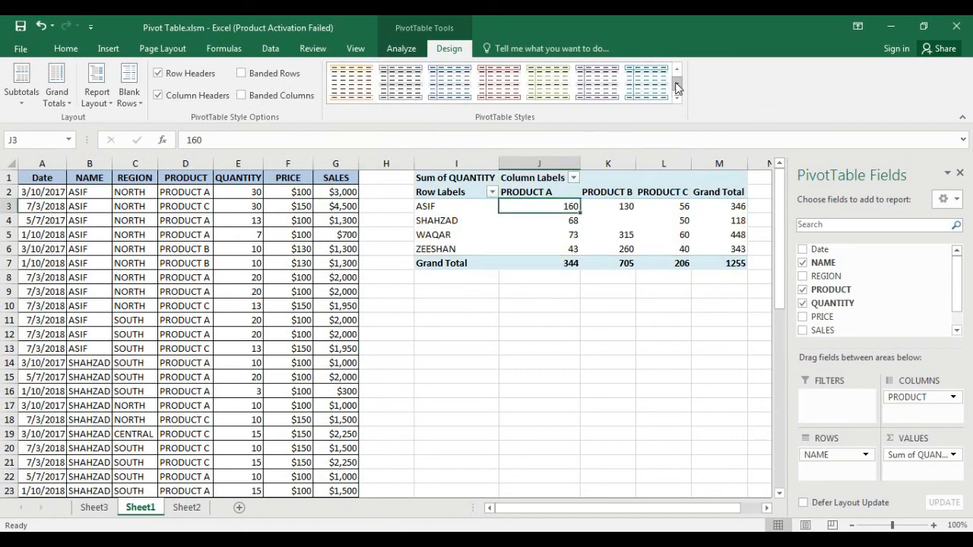
{"action": "left_click", "coordinate": [677, 87]}
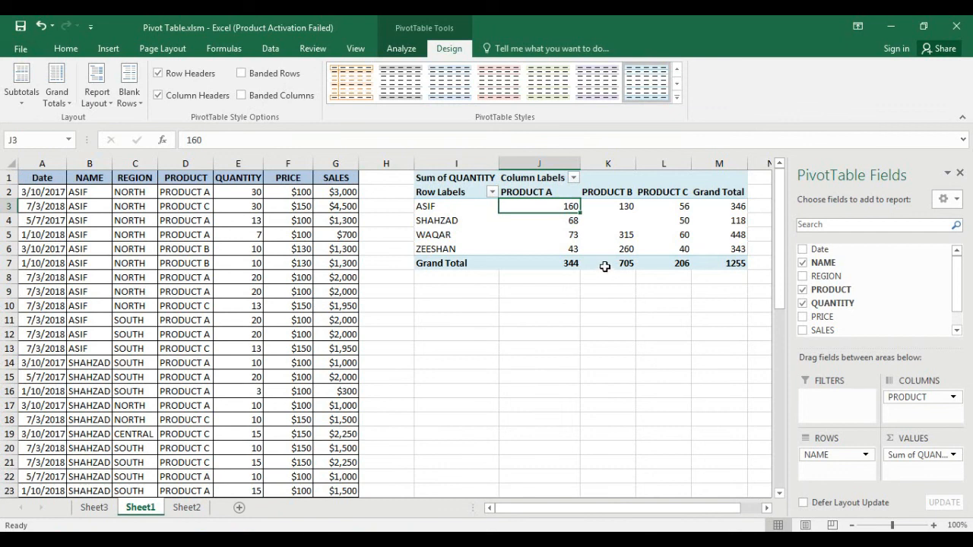
{"action": "mouse_move", "coordinate": [609, 267]}
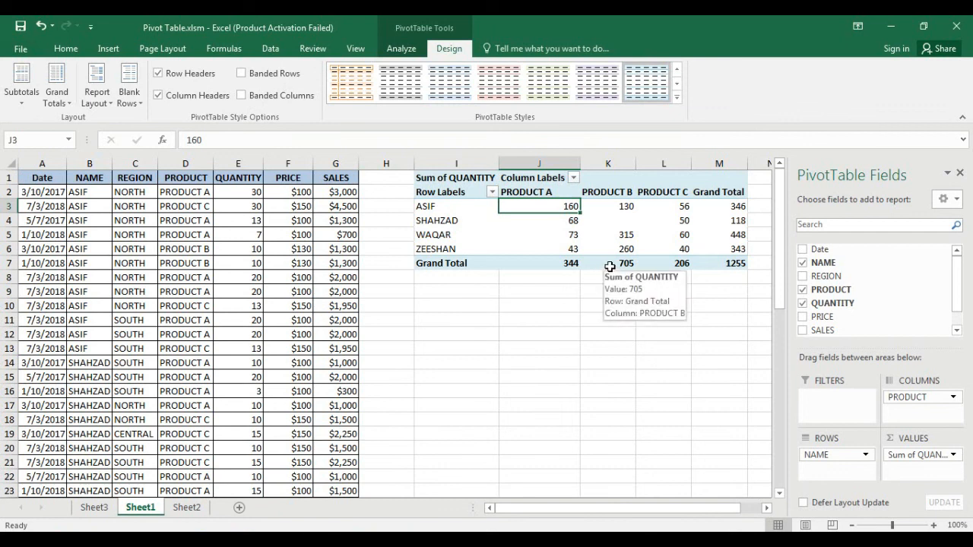